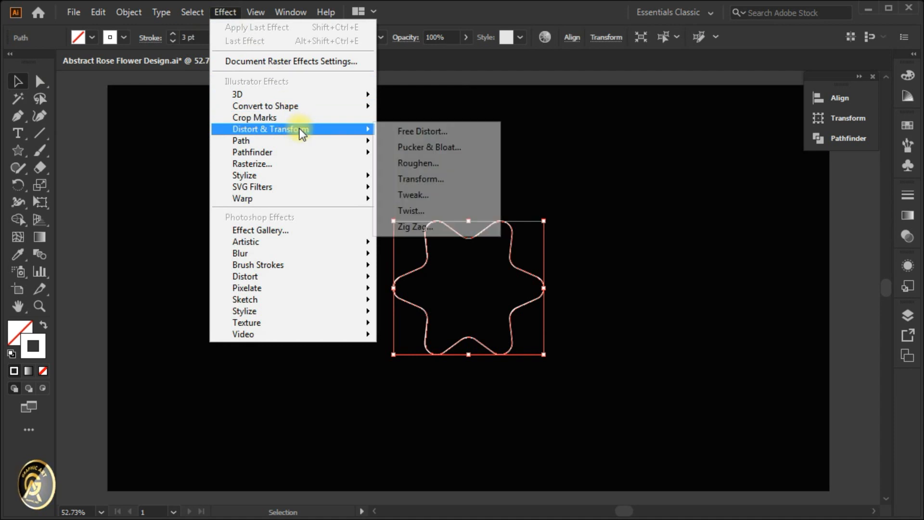
Apply a Transform effect with 5 copies at a 6° rotation angle to the rounded star and expand its appearance.
click(430, 181)
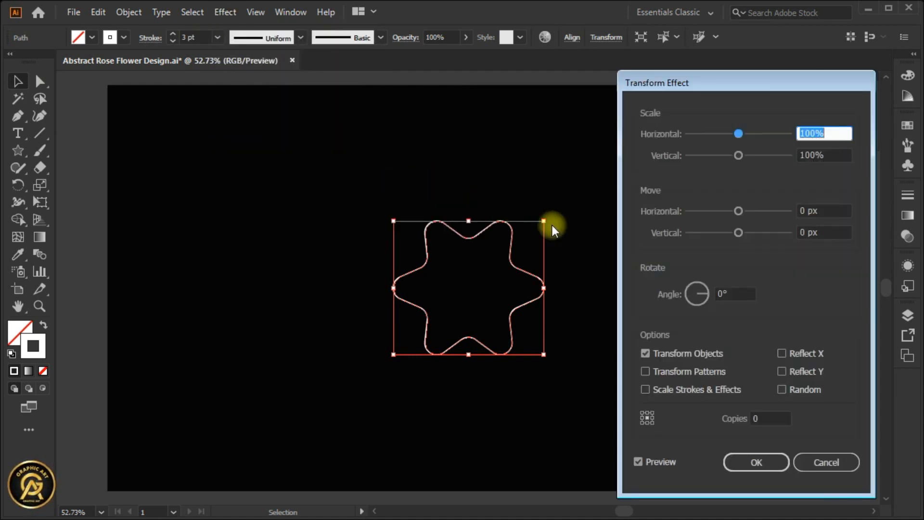
click(748, 417)
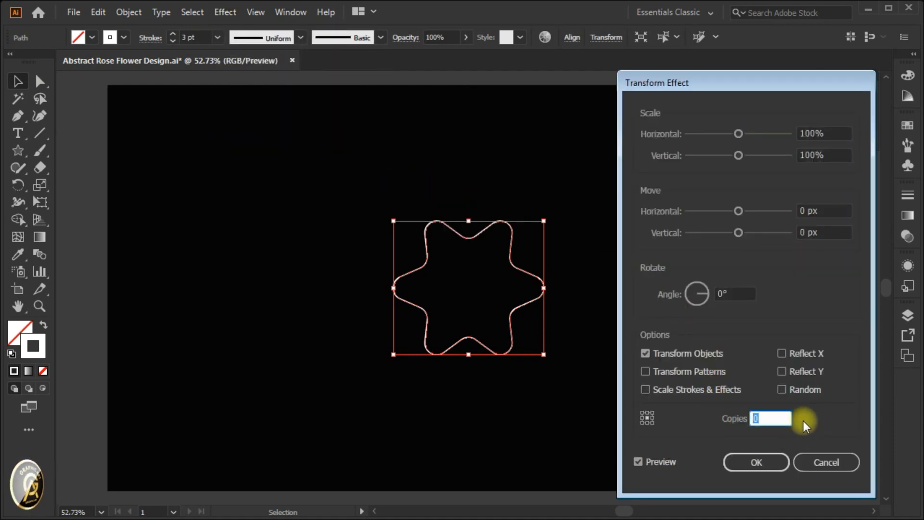
text(5)
click(734, 291)
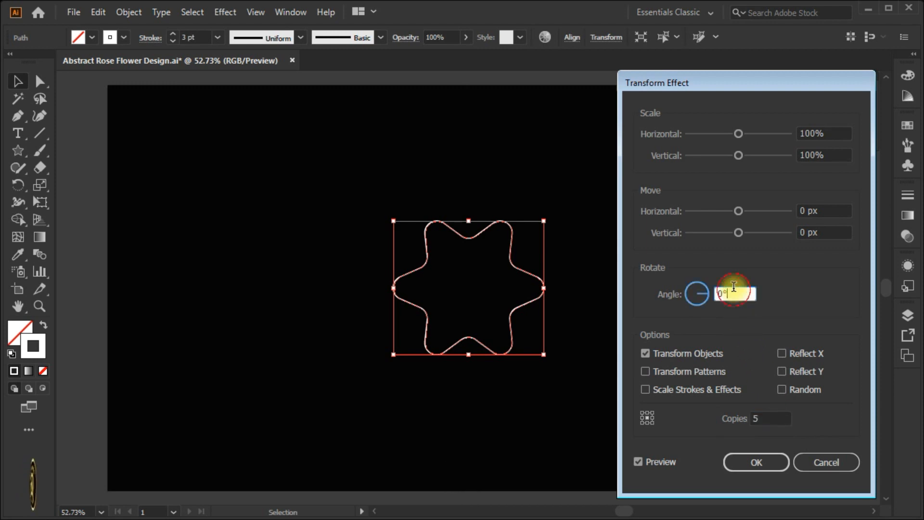
key(Up)
key(Up)
key(Up)
key(Up)
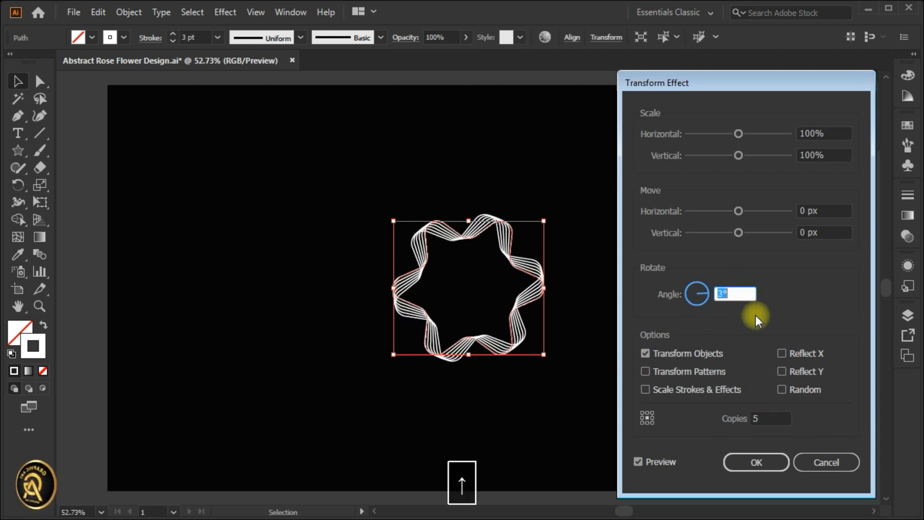
key(Up)
key(Up)
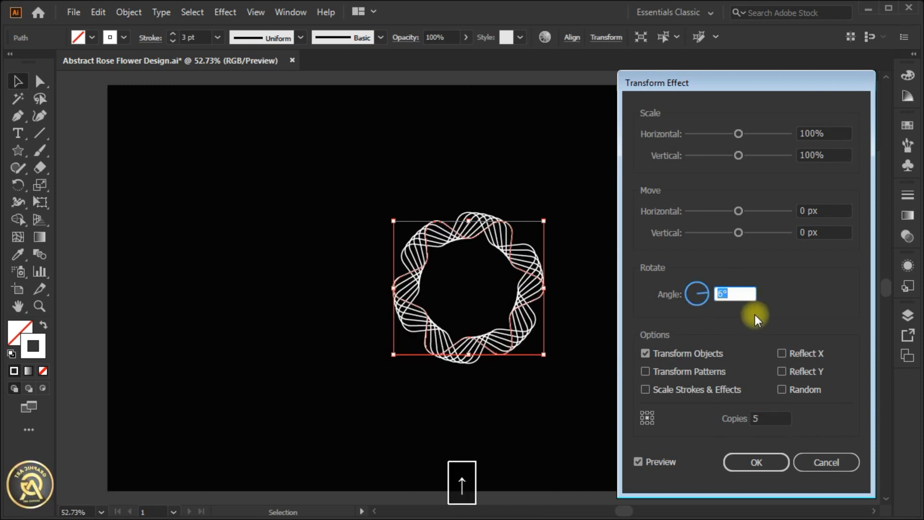
click(757, 458)
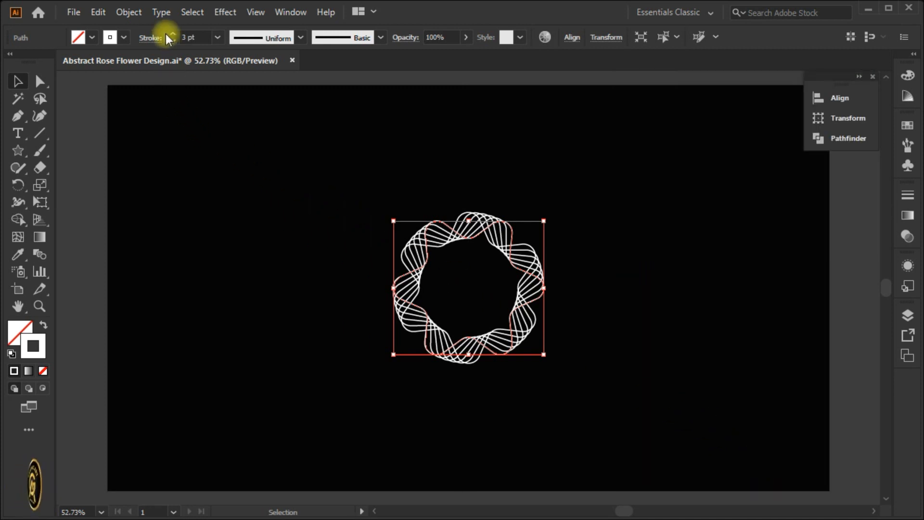
click(143, 20)
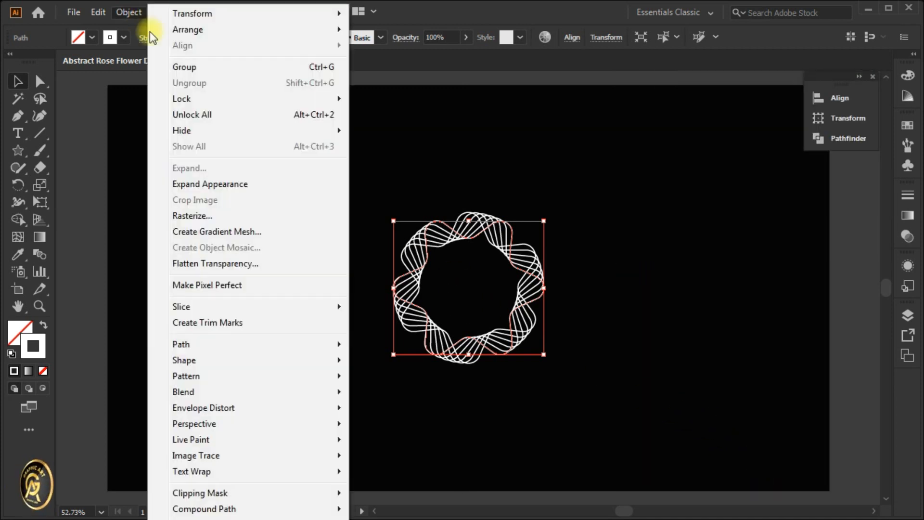
click(234, 183)
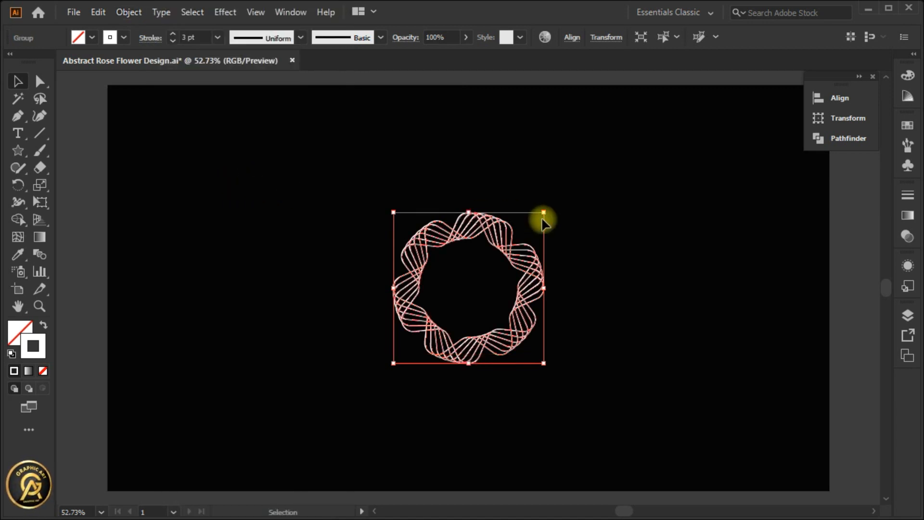
Scale the expanded group up proportionally about its centre to about four fifths of the artboard's height, and save the document.
drag(545, 215, 646, 125)
key(ctrl+s)
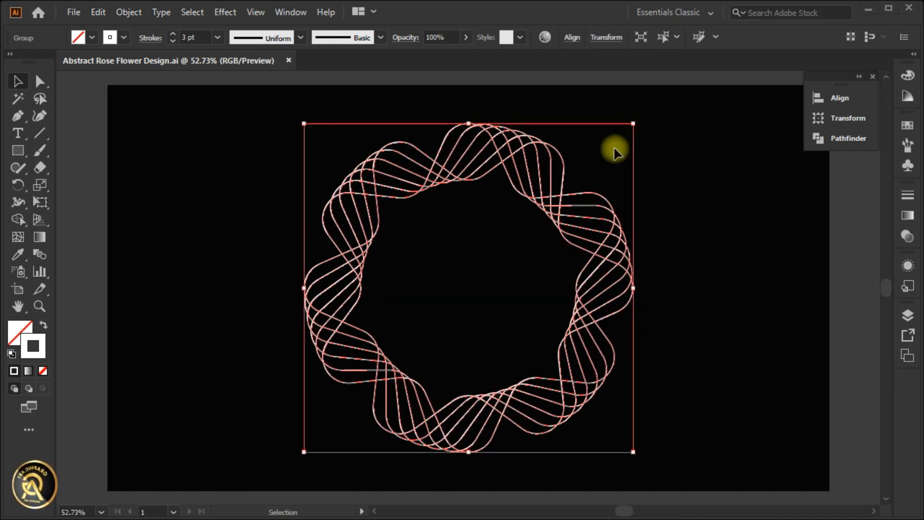
Swap the group's fill and stroke, and apply the white-to-black linear gradient to its fill.
click(43, 326)
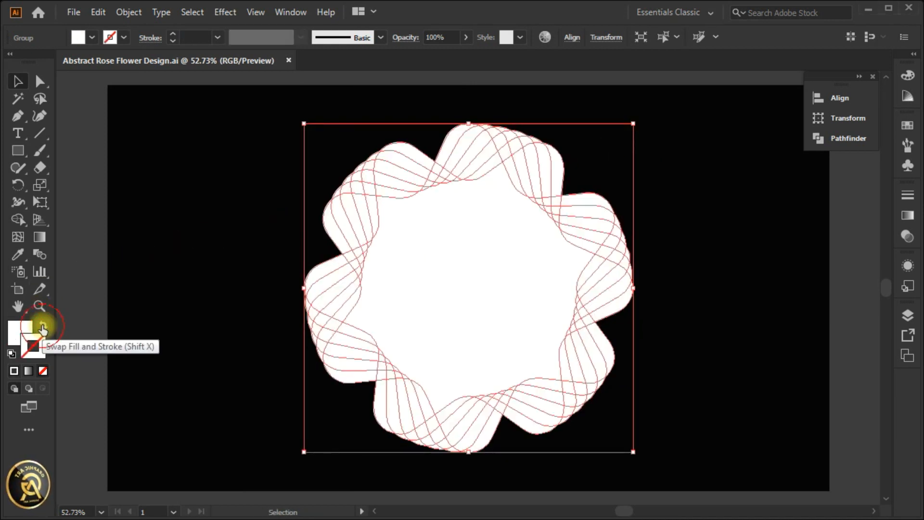
click(908, 214)
click(735, 235)
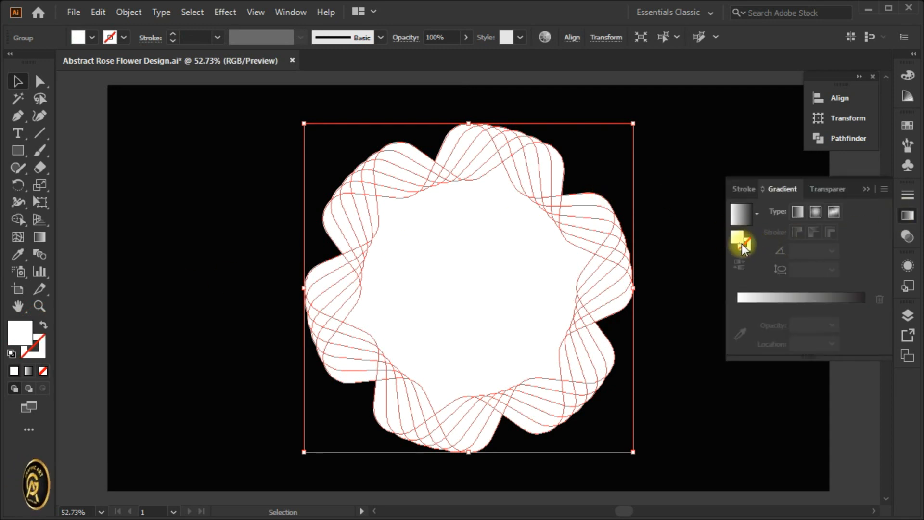
click(770, 296)
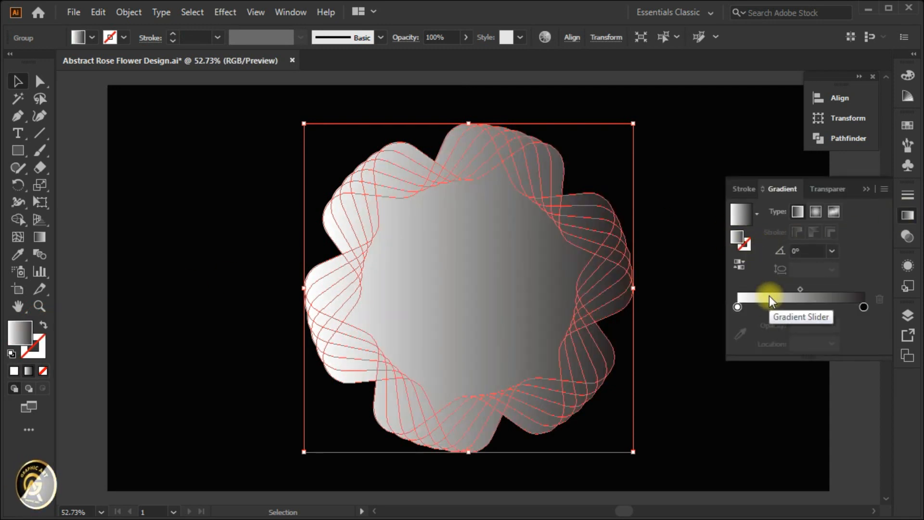
Change the colour of the gradient's black end stop to red.
click(864, 306)
double_click(864, 306)
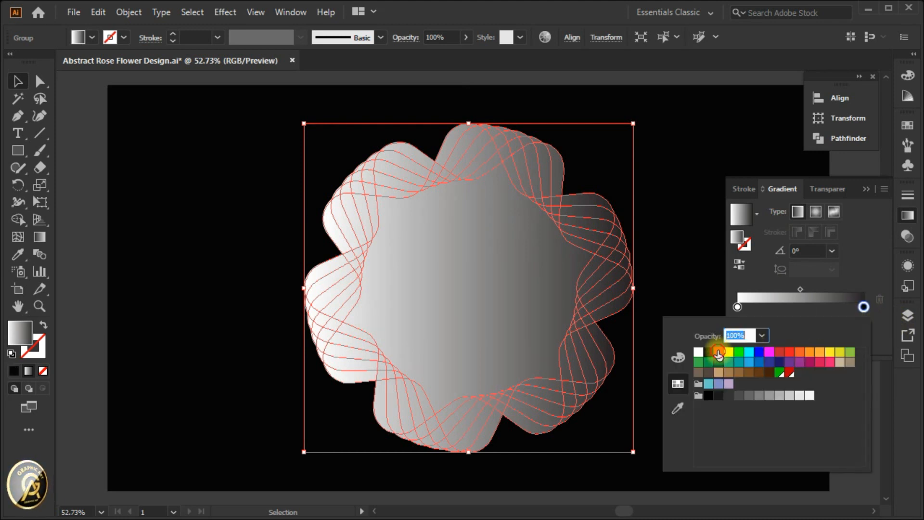
click(718, 352)
click(865, 308)
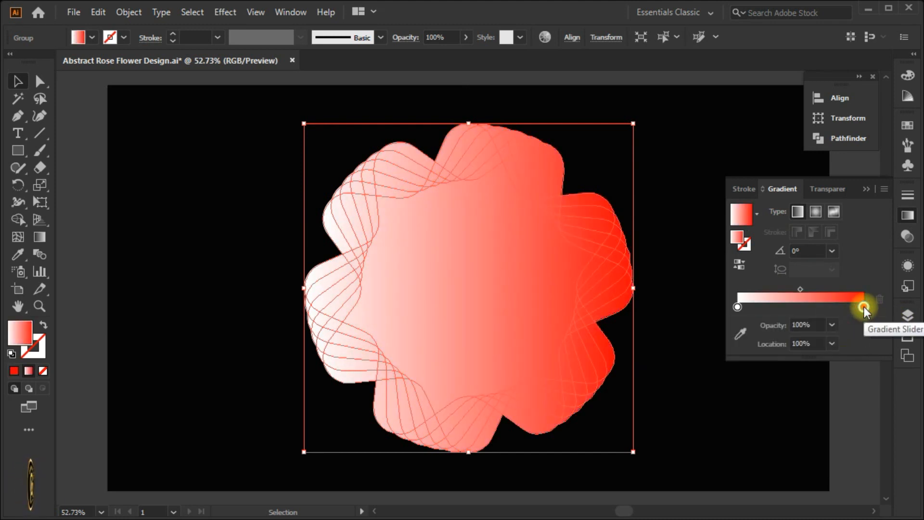
Add a gradient stop between the white and red ends, set its location to 60% and colour it black.
click(837, 306)
drag(837, 307, 826, 307)
click(831, 342)
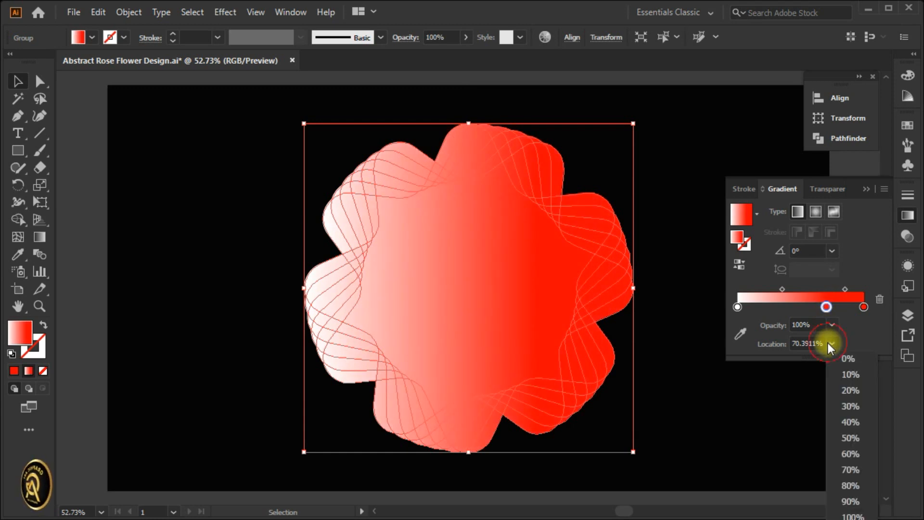
click(850, 453)
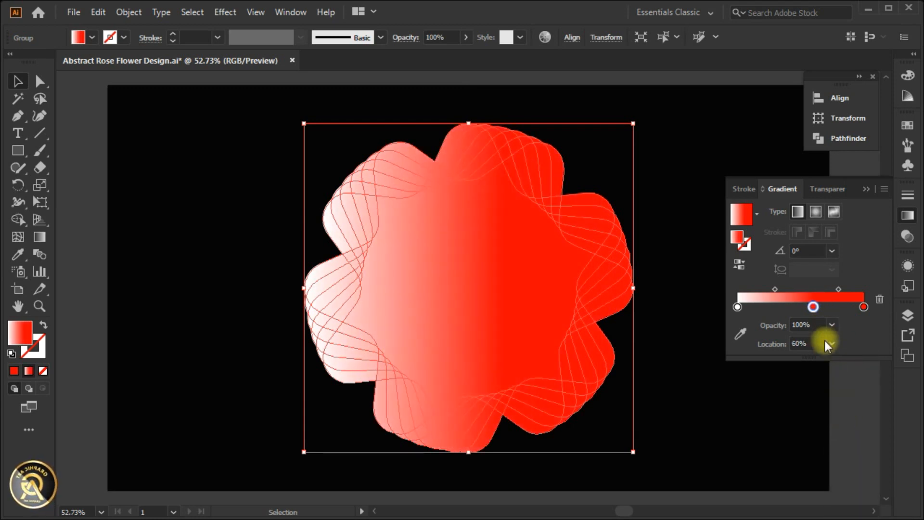
double_click(813, 307)
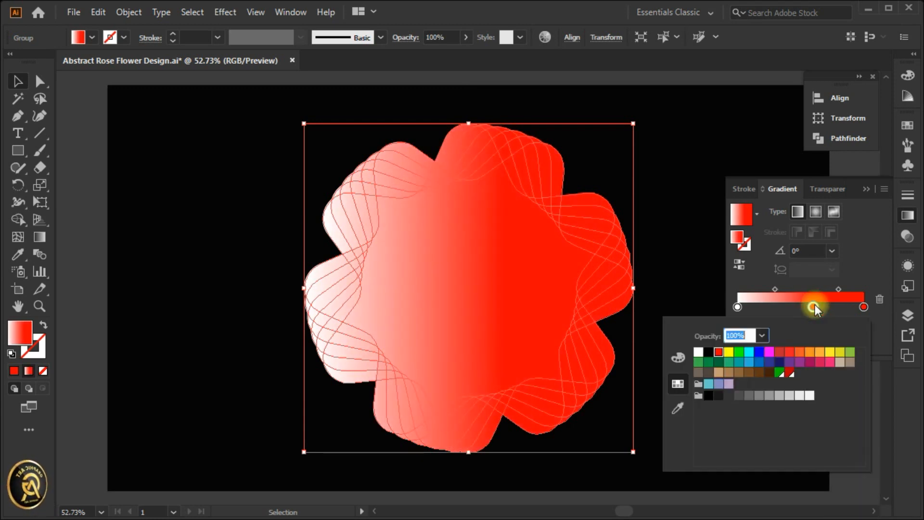
click(708, 353)
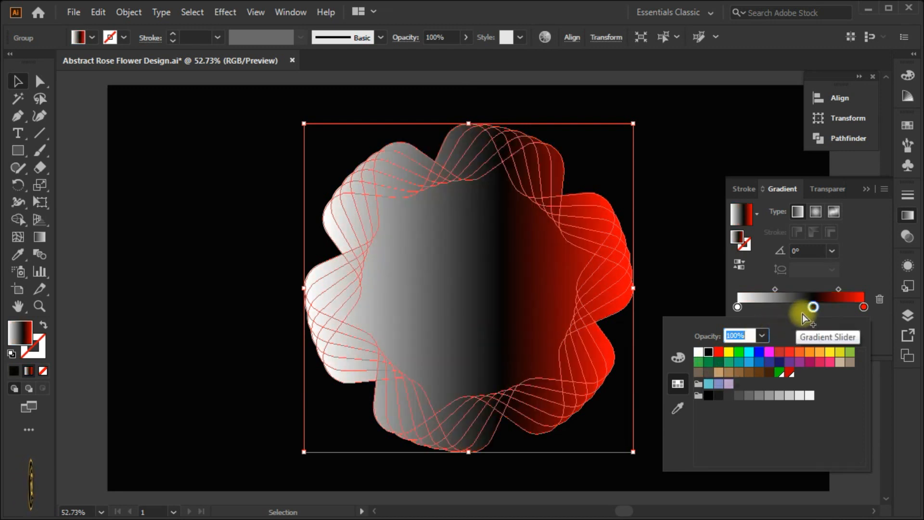
Duplicate the black middle stop toward the white end, set the copy's location to 30% and colour it red.
drag(813, 307, 779, 304)
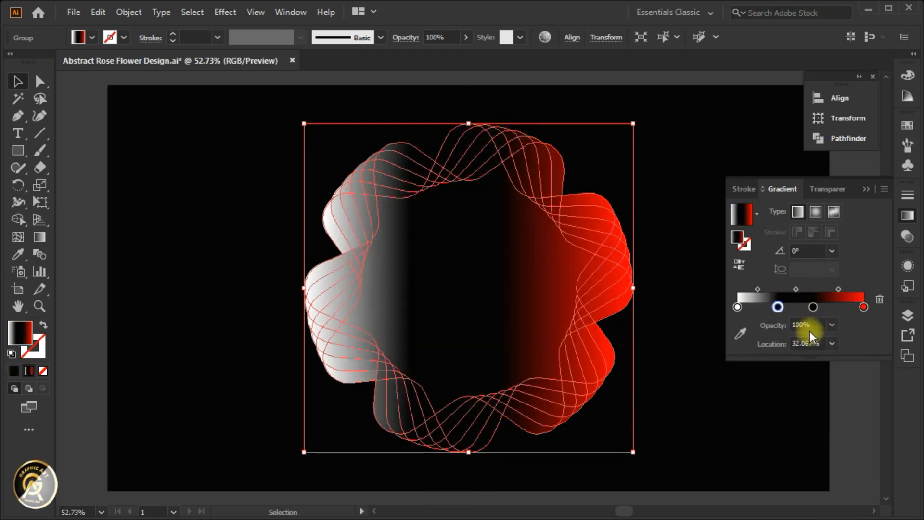
click(833, 344)
click(855, 406)
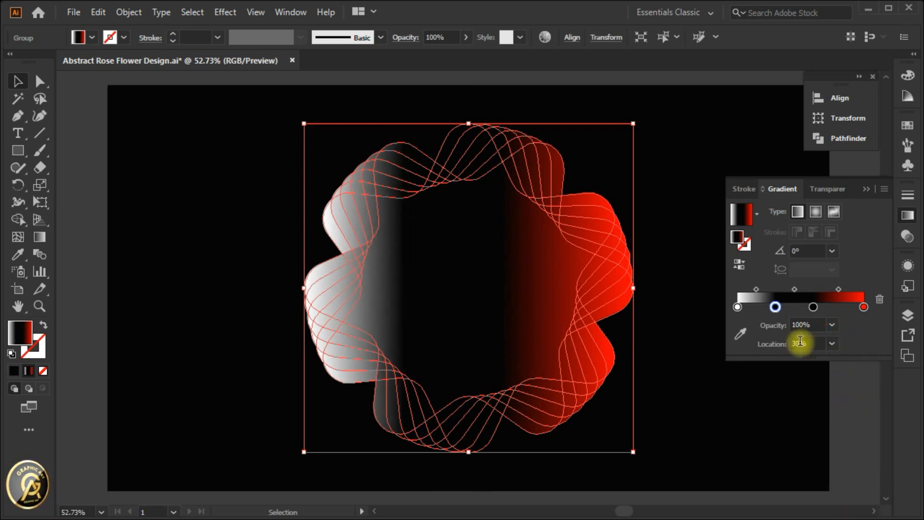
double_click(775, 306)
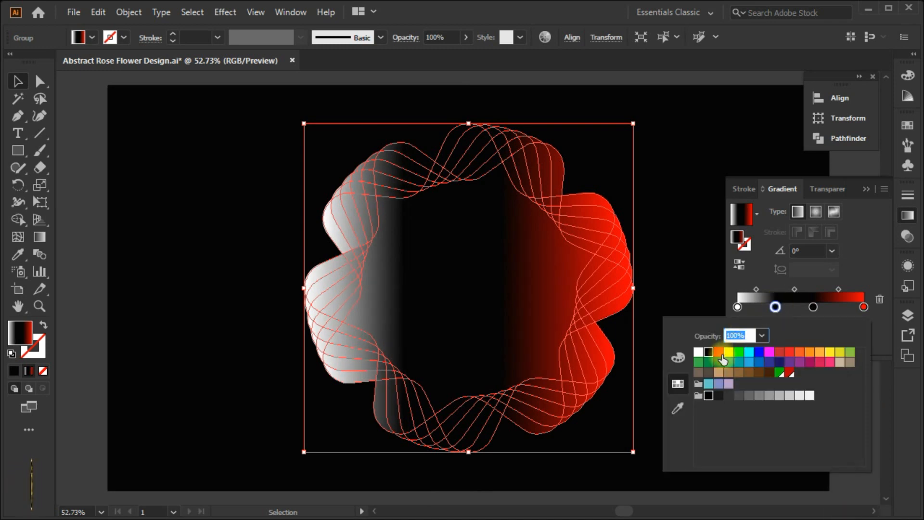
click(719, 354)
Change the gradient's white start stop to black and switch the gradient type to radial.
click(740, 307)
double_click(740, 307)
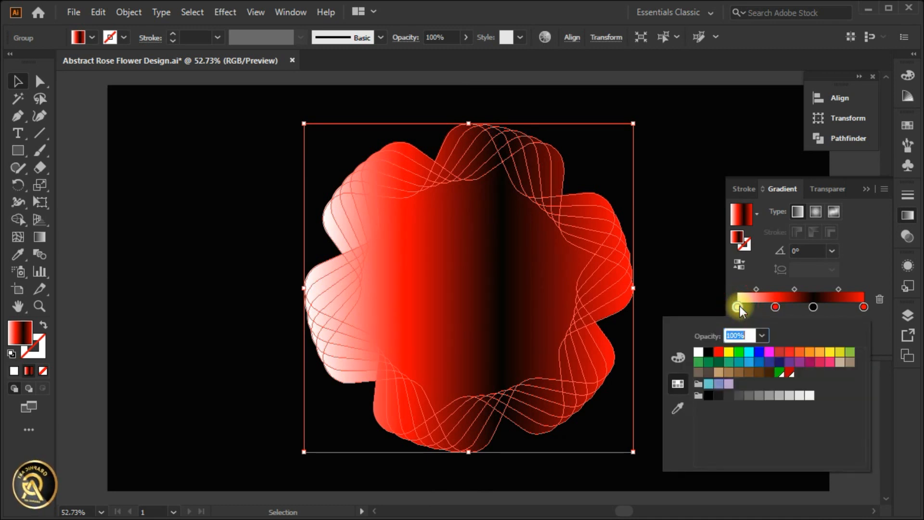
click(709, 352)
click(852, 245)
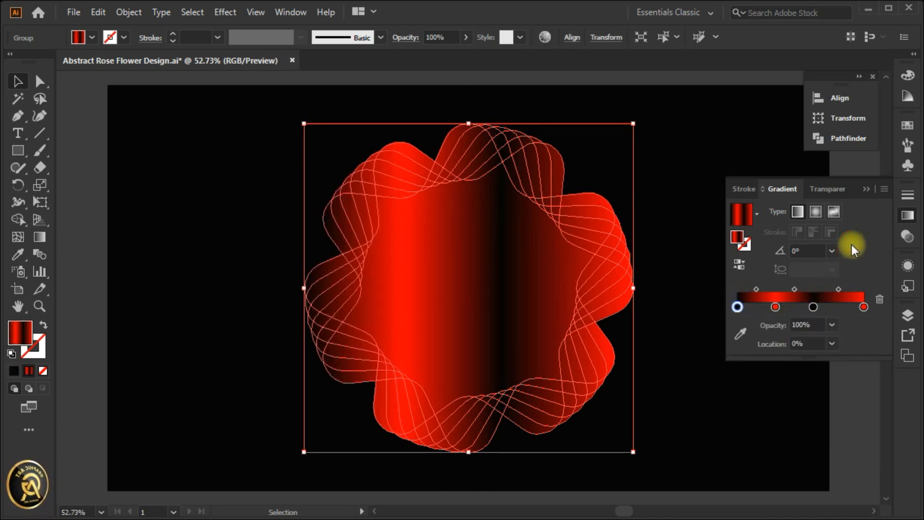
click(816, 212)
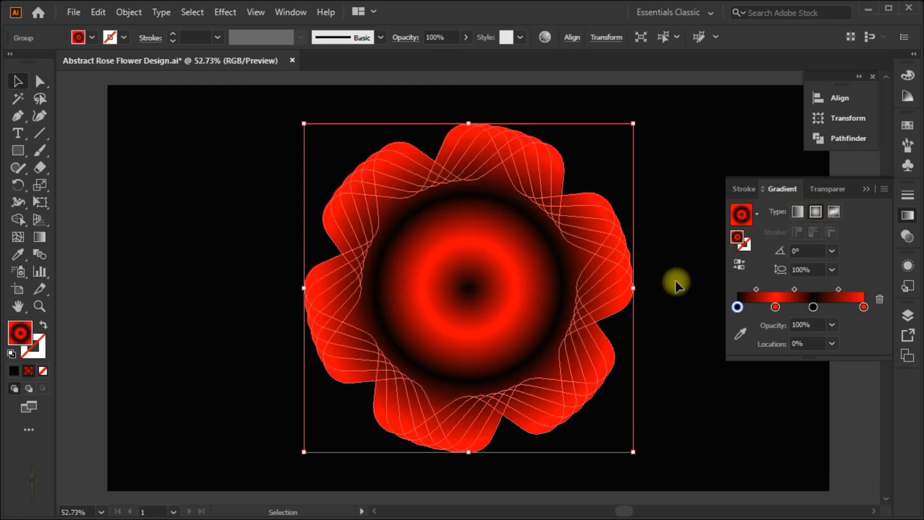
Give the flower group a stroke in the RED global swatch with a weight of 5 pt.
click(908, 126)
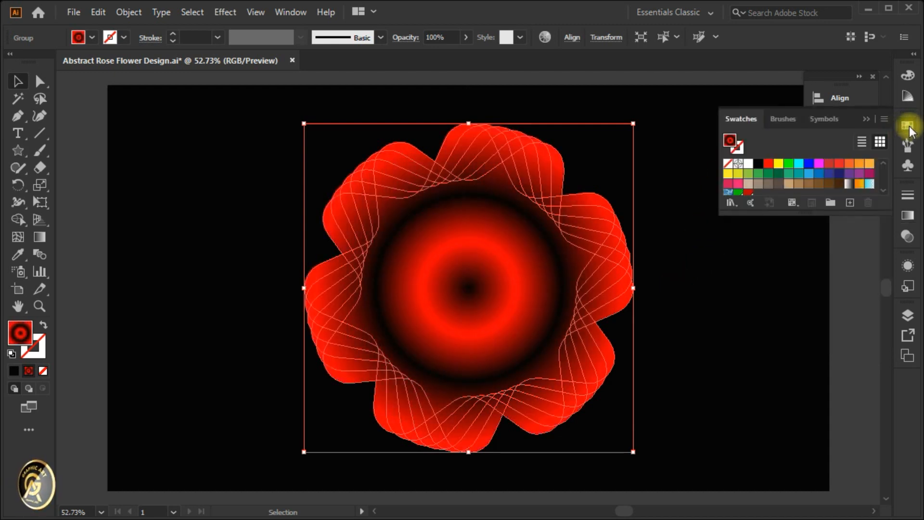
click(742, 146)
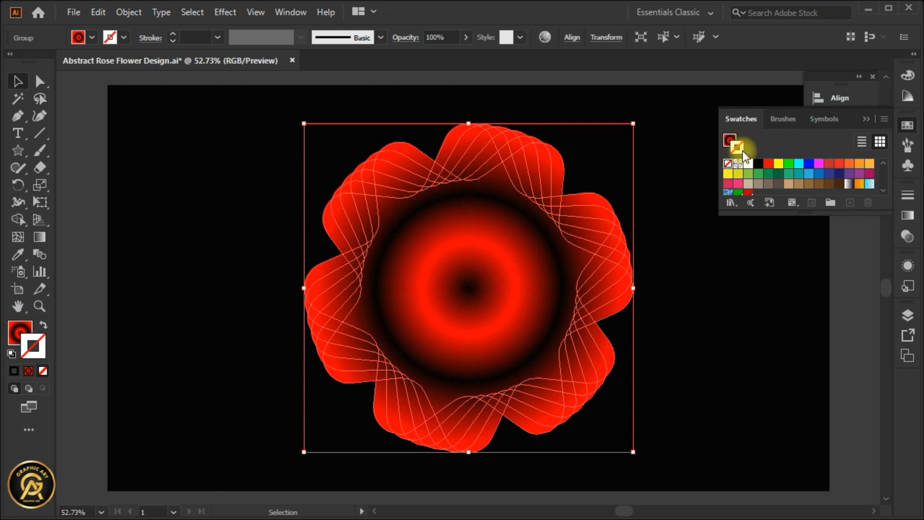
click(884, 190)
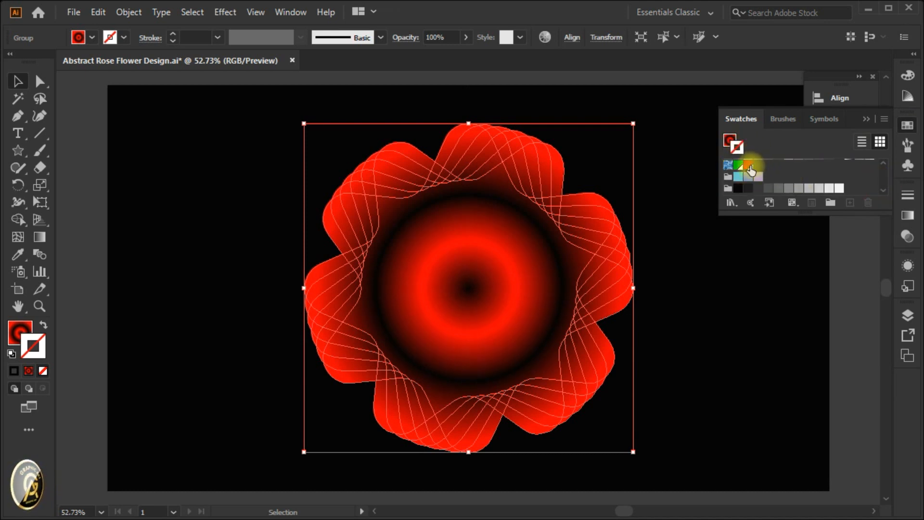
click(748, 166)
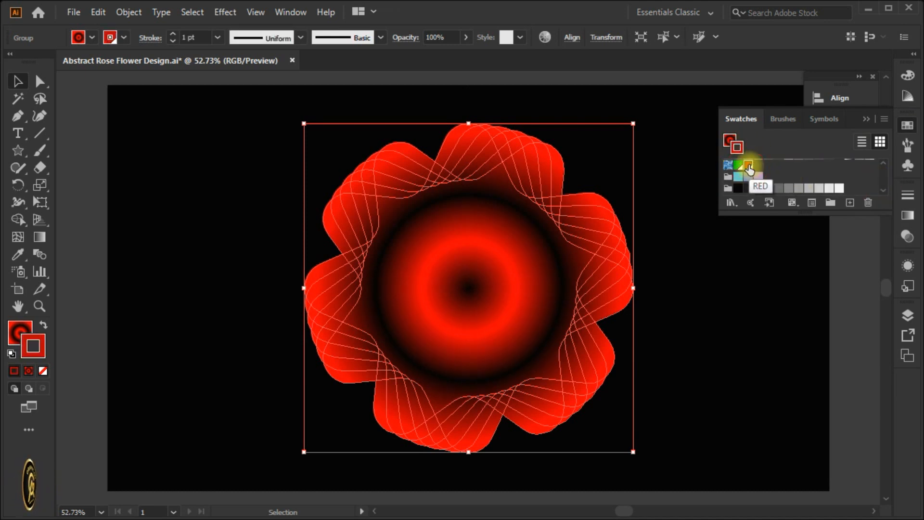
click(868, 120)
click(219, 38)
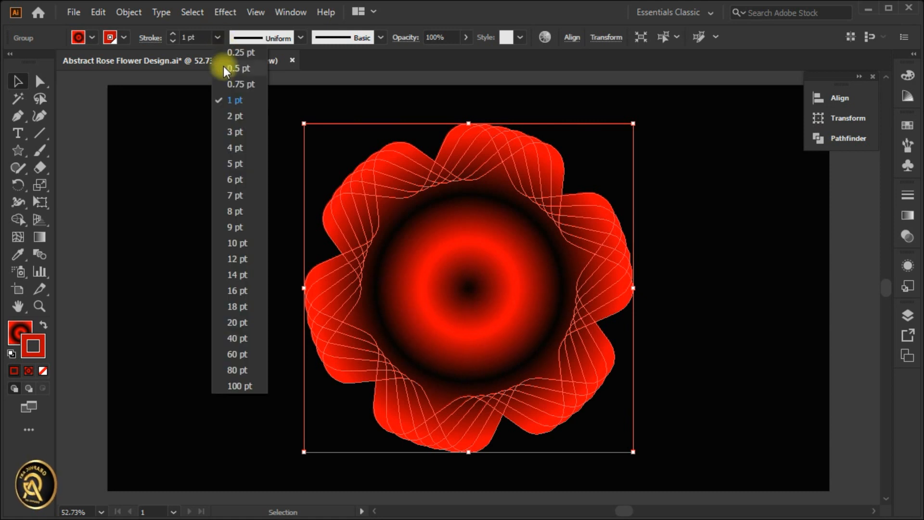
click(236, 162)
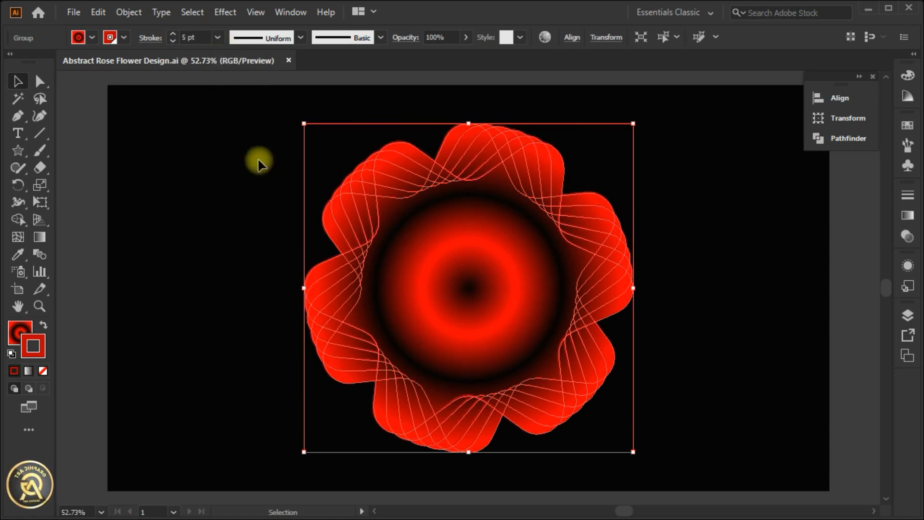
Create a rotated copy of the flower group so that its petals fall between the original petals.
right_click(468, 162)
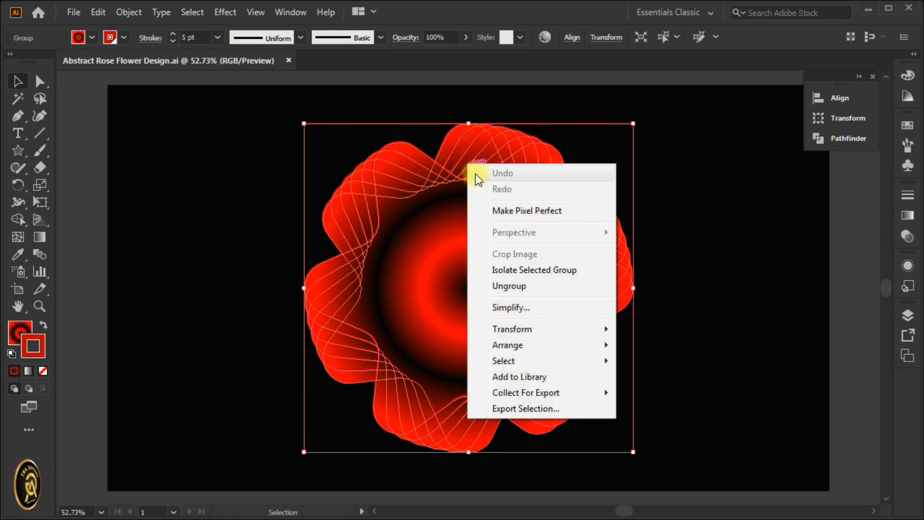
mouse_move(544, 333)
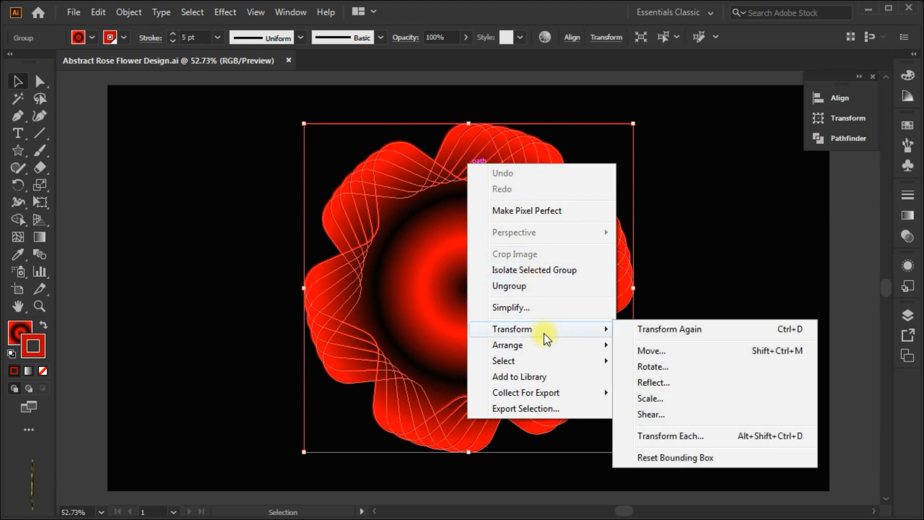
click(662, 368)
click(720, 223)
click(655, 308)
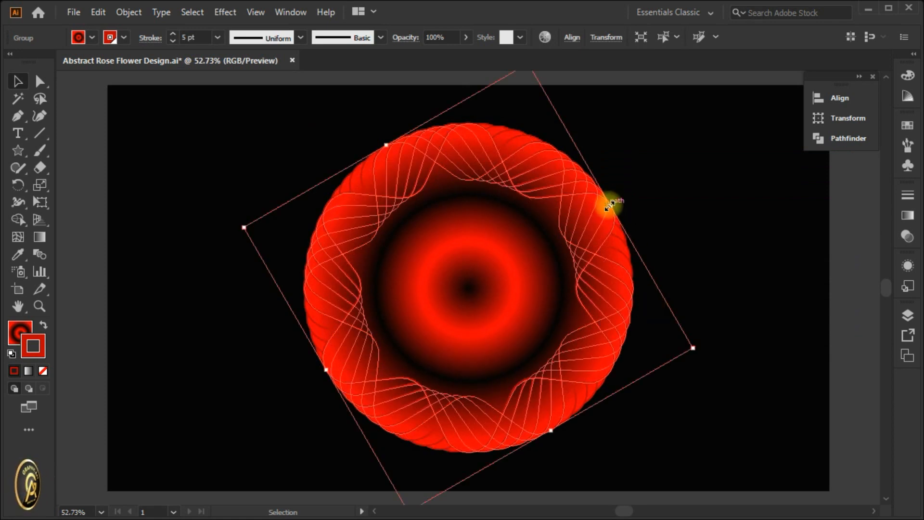
Scale the rotated copy down proportionally about its centre to about three quarters of the original flower's size, keeping it selected.
drag(604, 202, 582, 230)
shift+click(584, 228)
click(585, 228)
shift+click(581, 229)
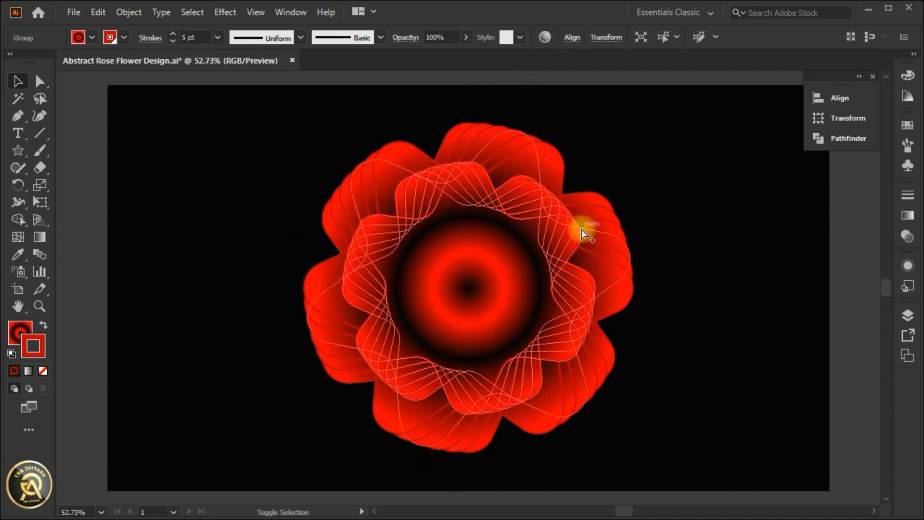
click(581, 229)
Create a copy of the inner flower group rotated by 30° and scale it proportionally about its centre to about three quarters as a third layer.
right_click(568, 247)
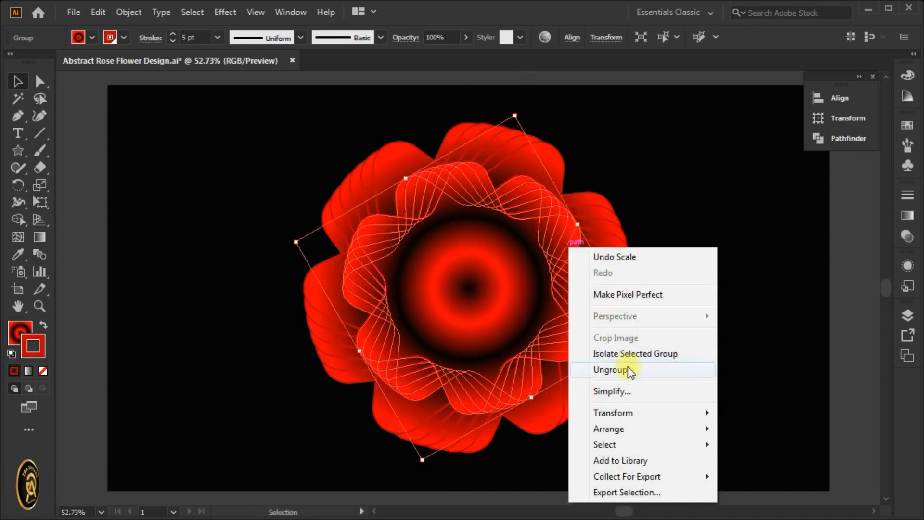
mouse_move(631, 412)
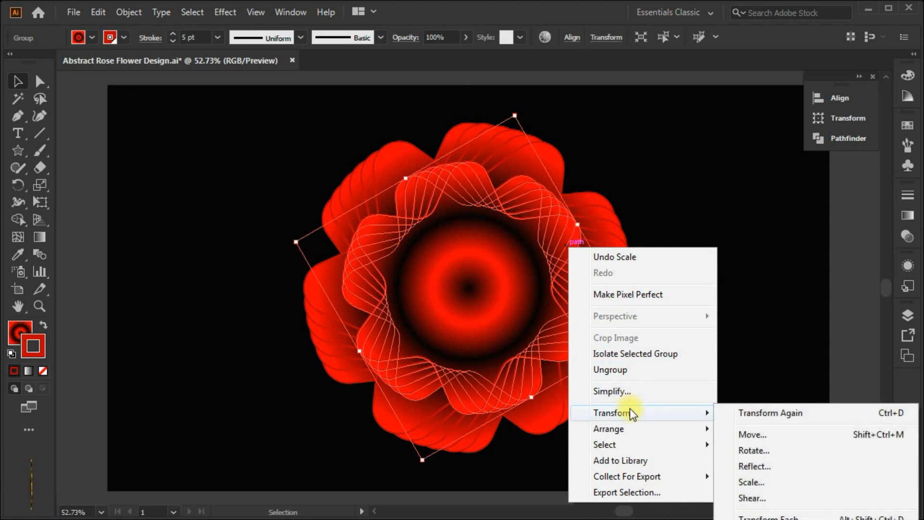
click(753, 450)
click(670, 303)
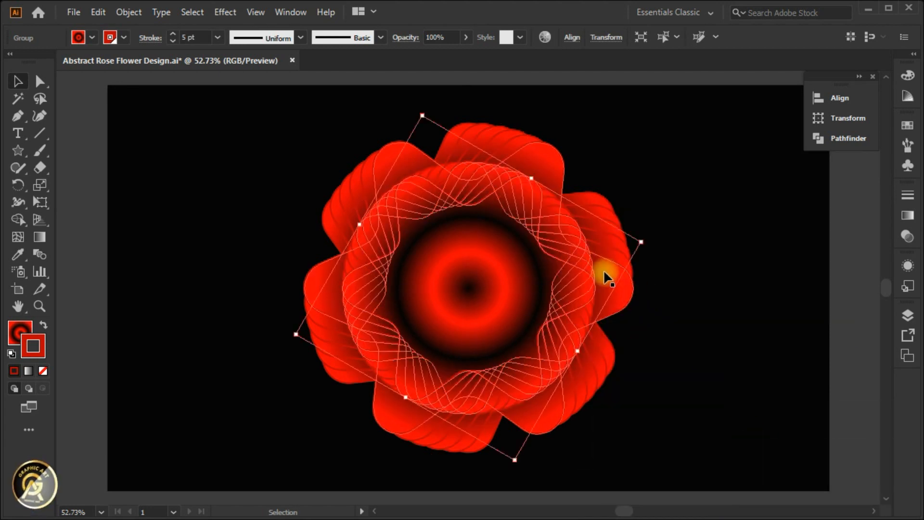
drag(533, 174, 518, 217)
Add a fourth petal layer by copying the third one with a 30° rotation and shrinking it about its centre to roughly three quarters.
right_click(516, 230)
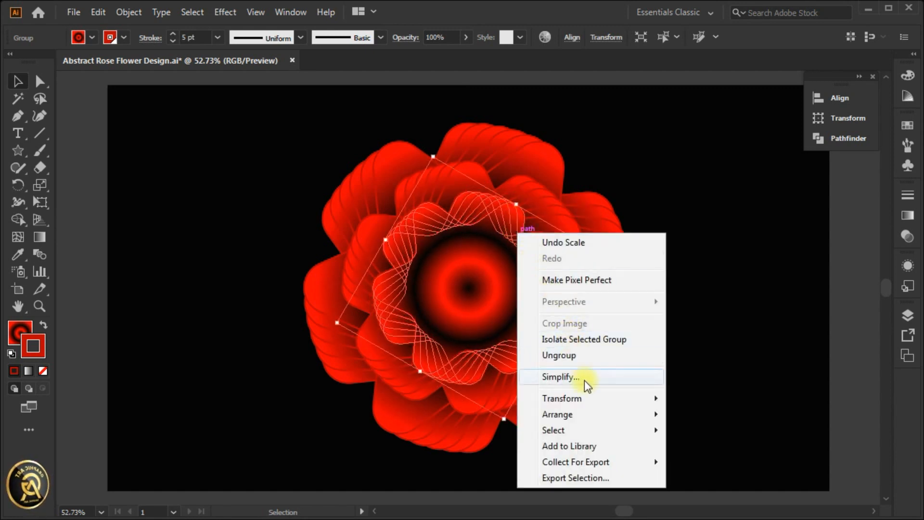
mouse_move(587, 399)
click(703, 436)
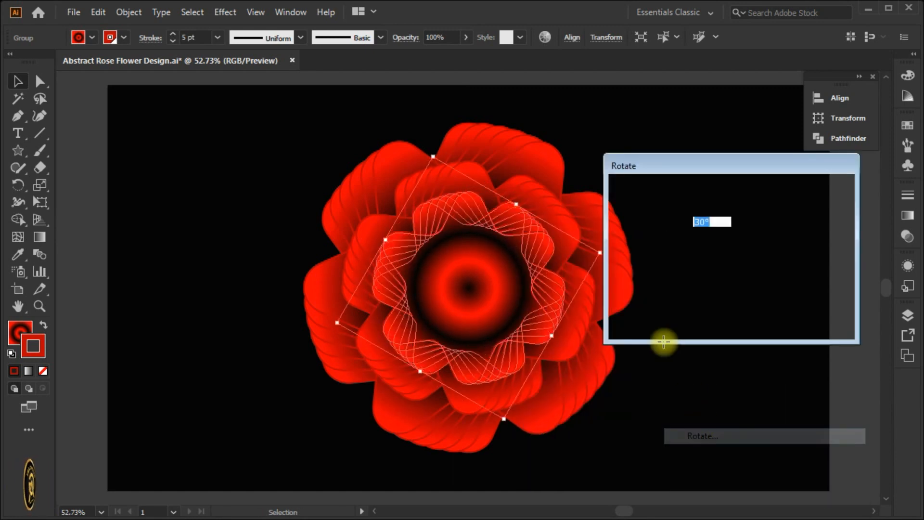
click(652, 308)
drag(564, 289, 542, 290)
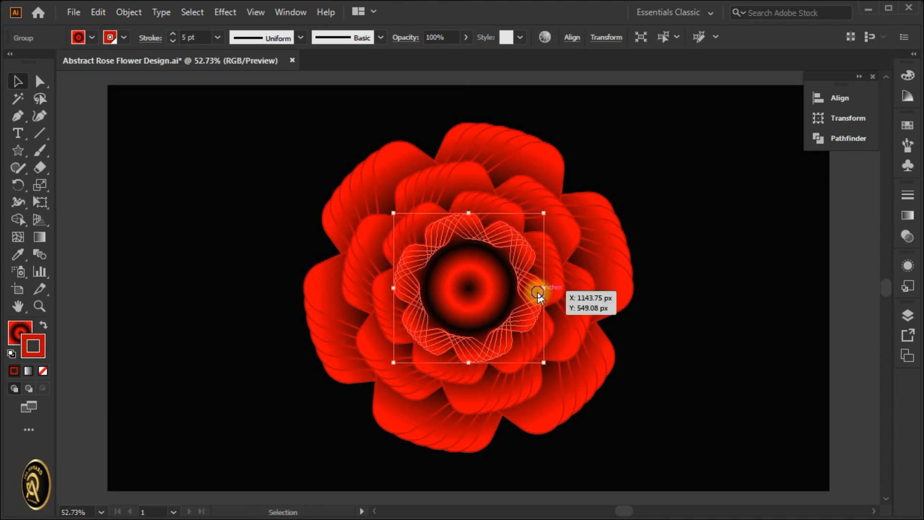
Copy the fourth petal layer with a 30° rotation, shrink it about its centre to roughly three quarters as the innermost layer, and save the document.
right_click(539, 293)
mouse_move(606, 458)
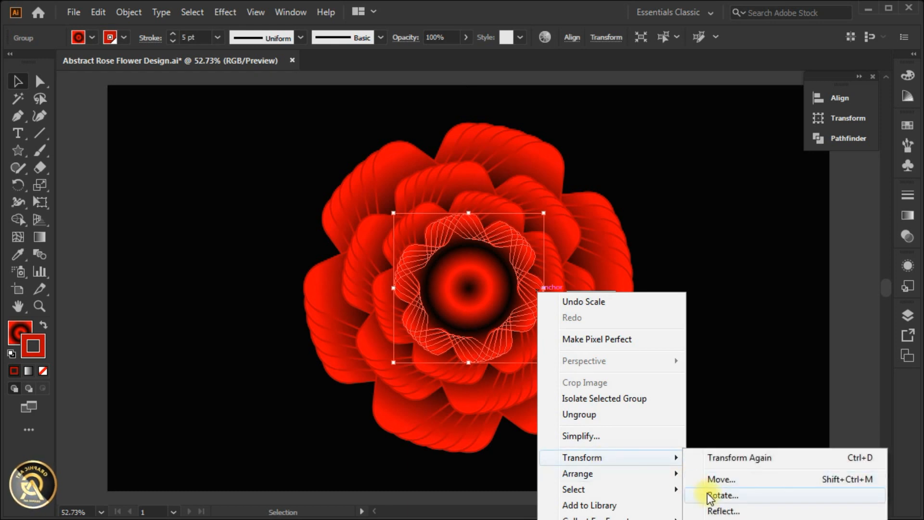
click(710, 496)
click(646, 308)
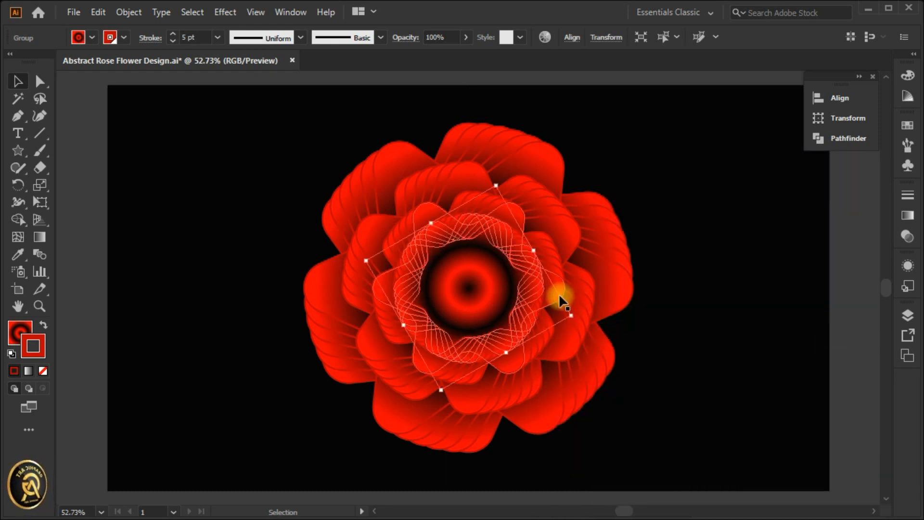
drag(534, 253, 518, 261)
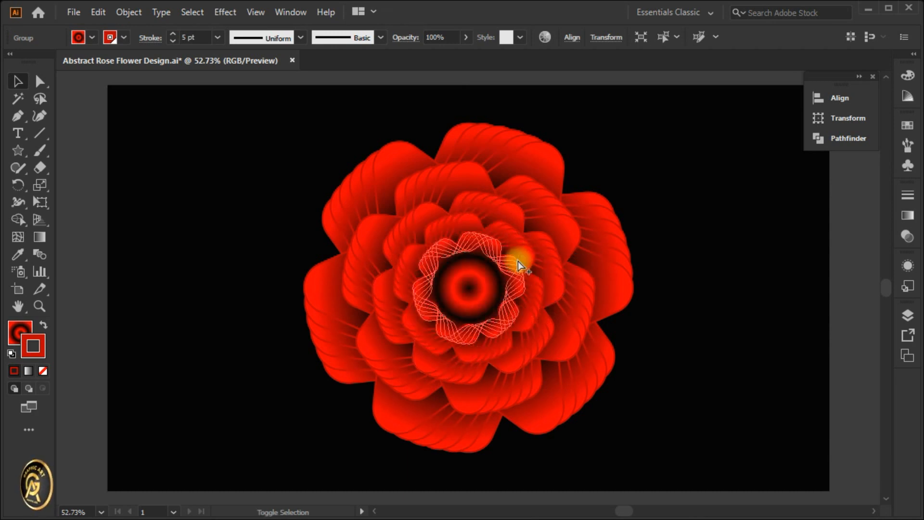
click(658, 286)
key(ctrl+s)
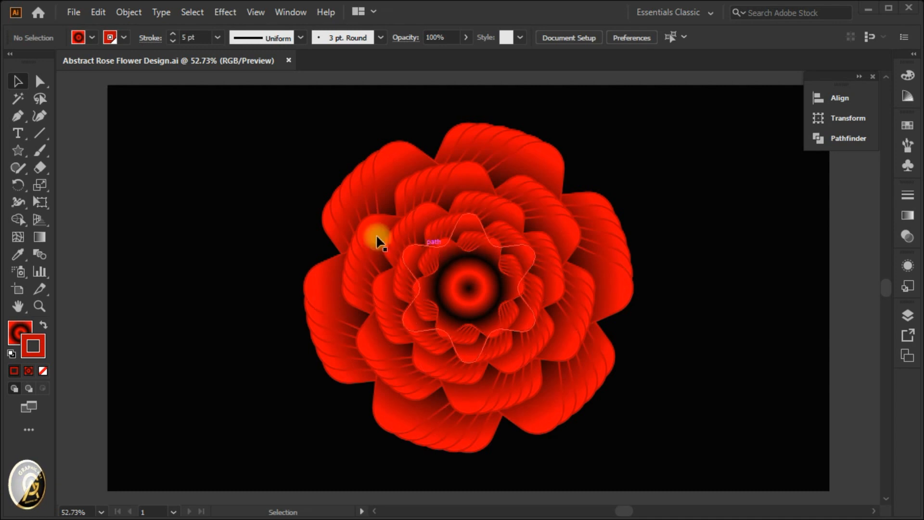
Draw a circle from the flower's centre with the Ellipse tool, large enough to cover the dark core inside the innermost petals.
click(18, 150)
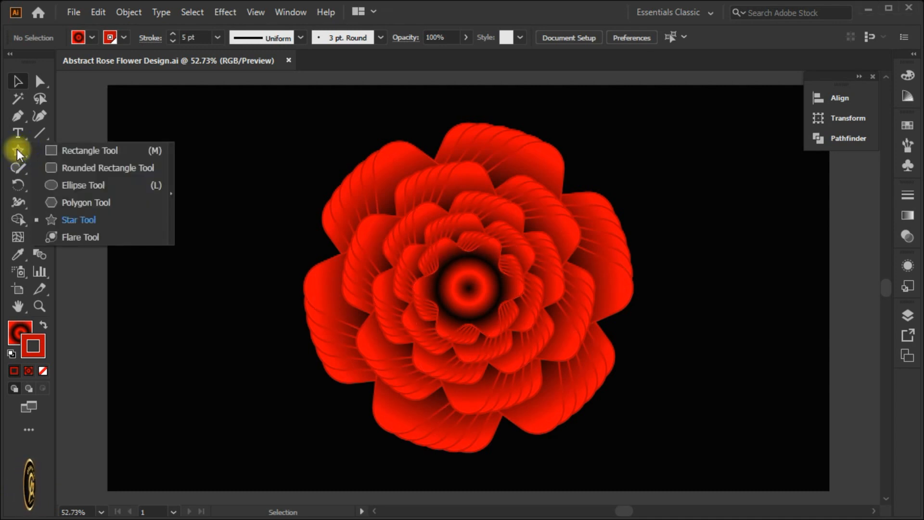
click(69, 186)
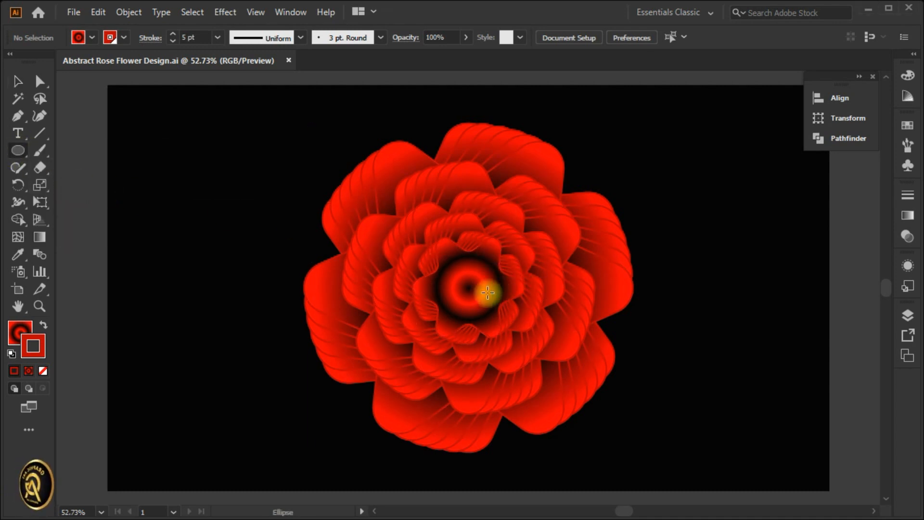
drag(468, 285, 492, 273)
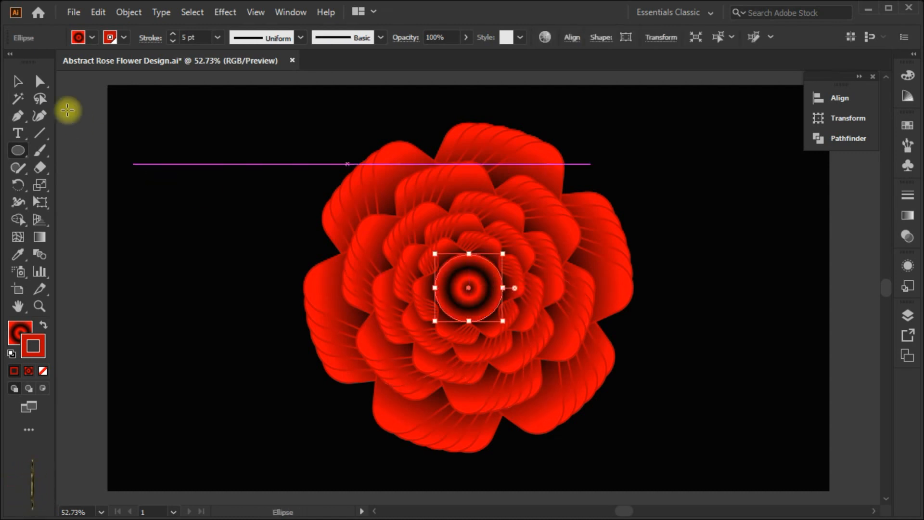
Select all the petal layers together with the centre circle and group them into one flower.
click(18, 81)
drag(204, 154, 602, 369)
right_click(508, 303)
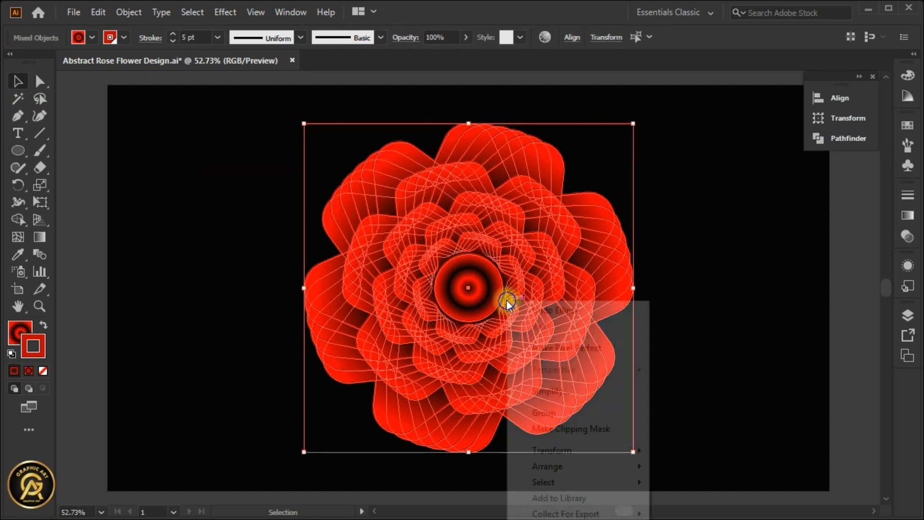
click(551, 412)
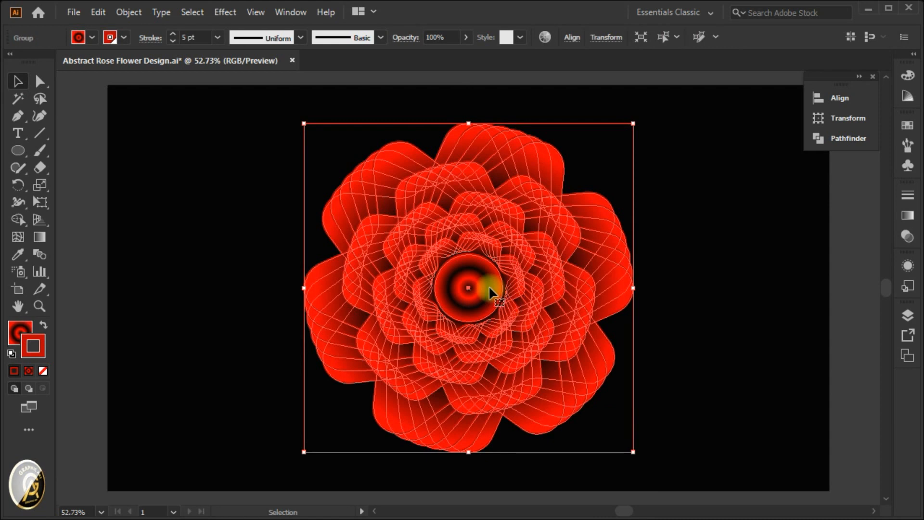
Duplicate the grouped flower so that two copies sit side by side on the artboard, and save the document.
drag(488, 284, 672, 354)
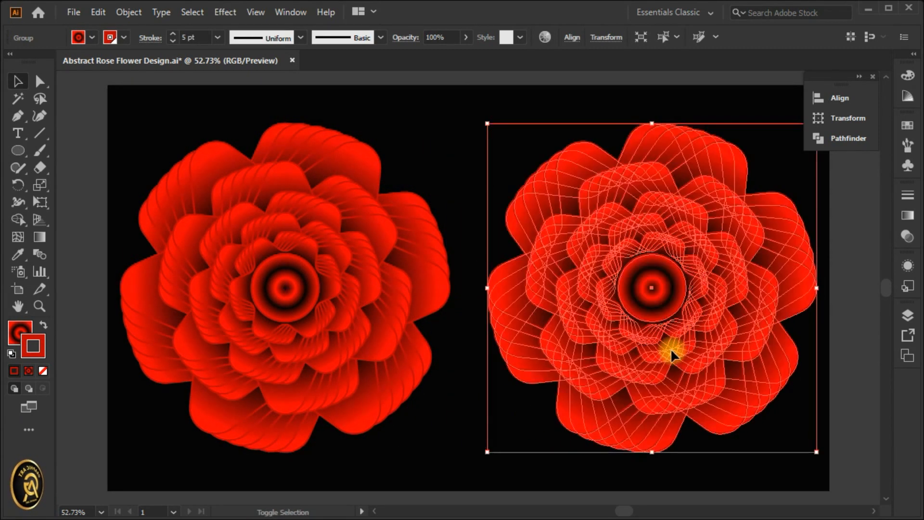
click(843, 288)
key(ctrl+s)
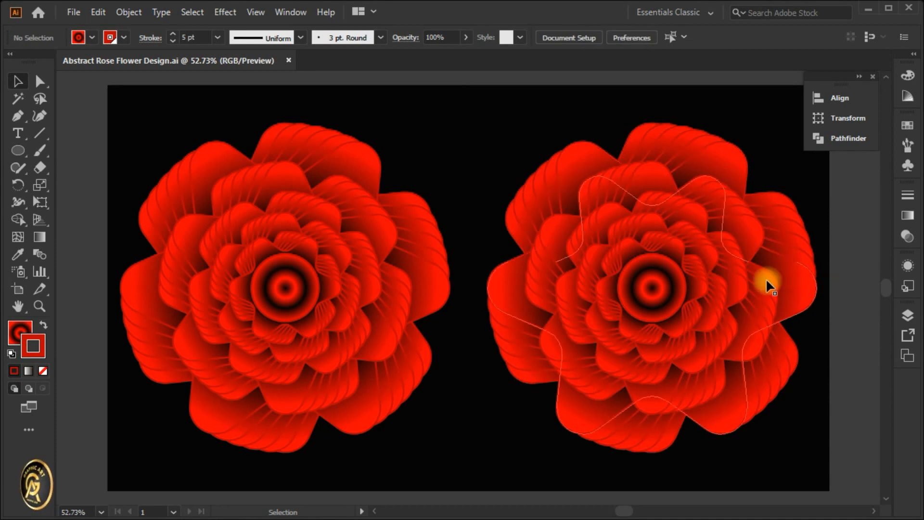
Recolour both red stops of the left flower's fill gradient with the RGB Green swatch.
click(356, 262)
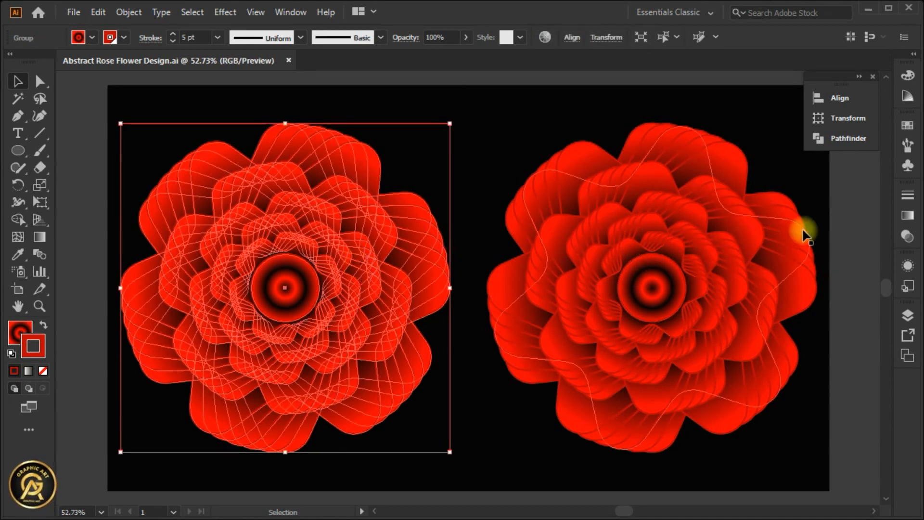
click(908, 216)
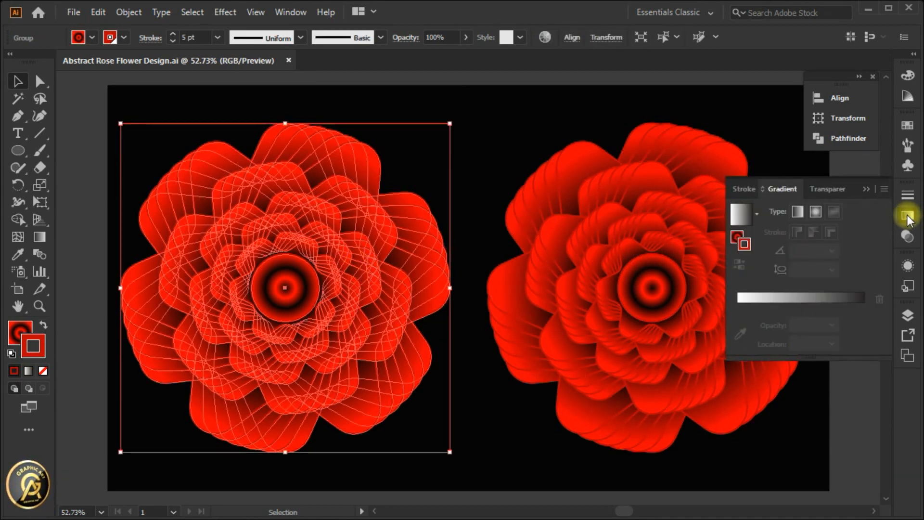
click(736, 236)
double_click(776, 307)
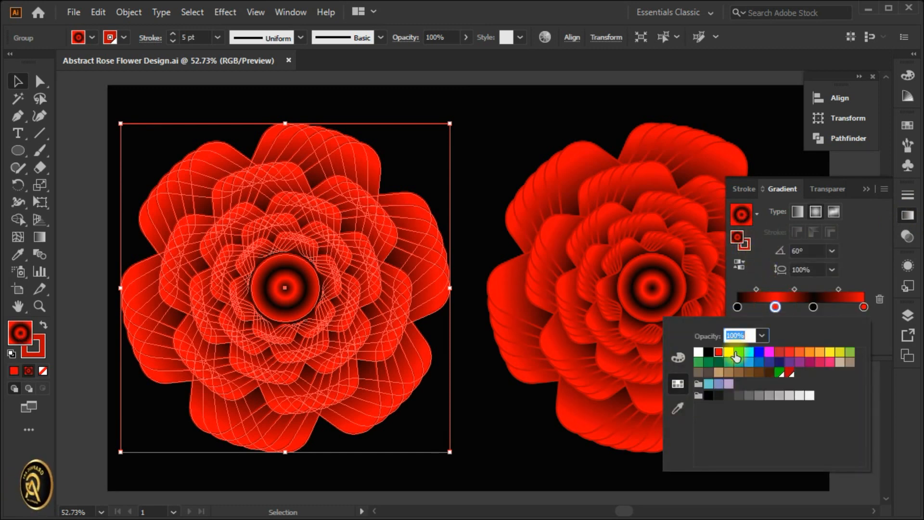
click(736, 353)
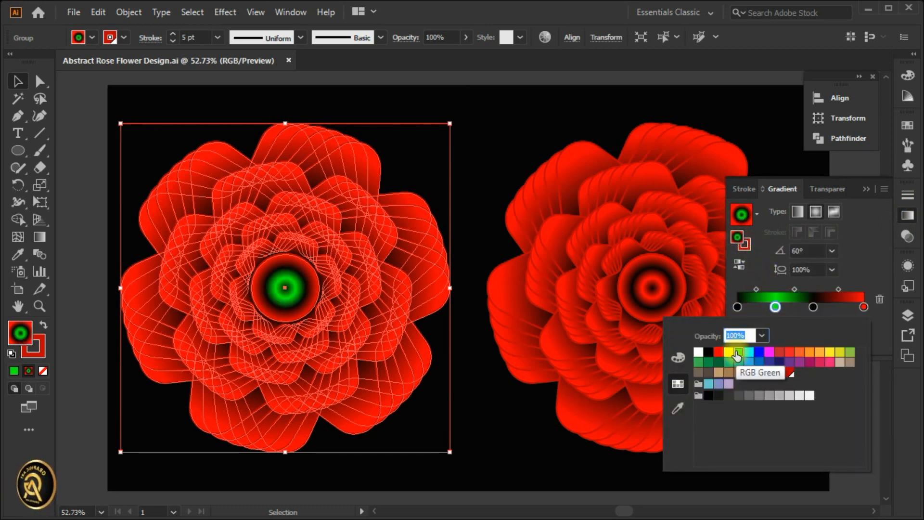
click(864, 307)
double_click(864, 307)
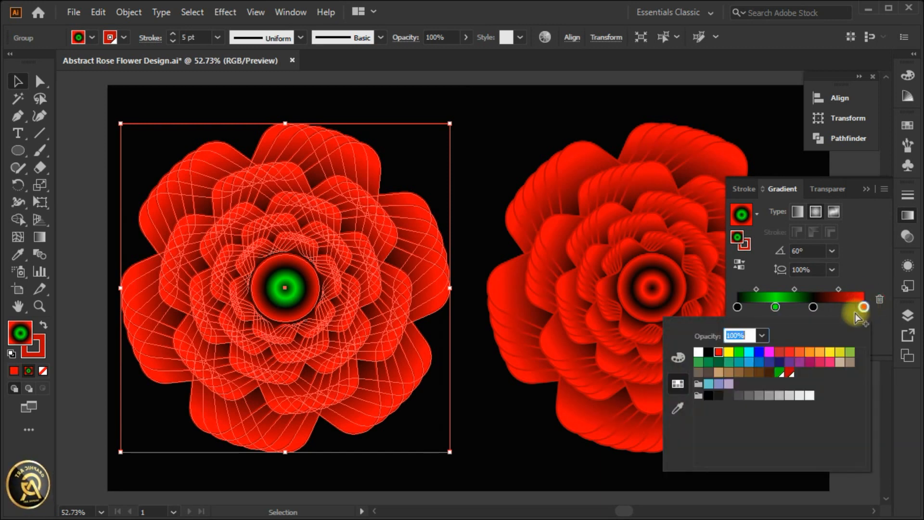
click(739, 352)
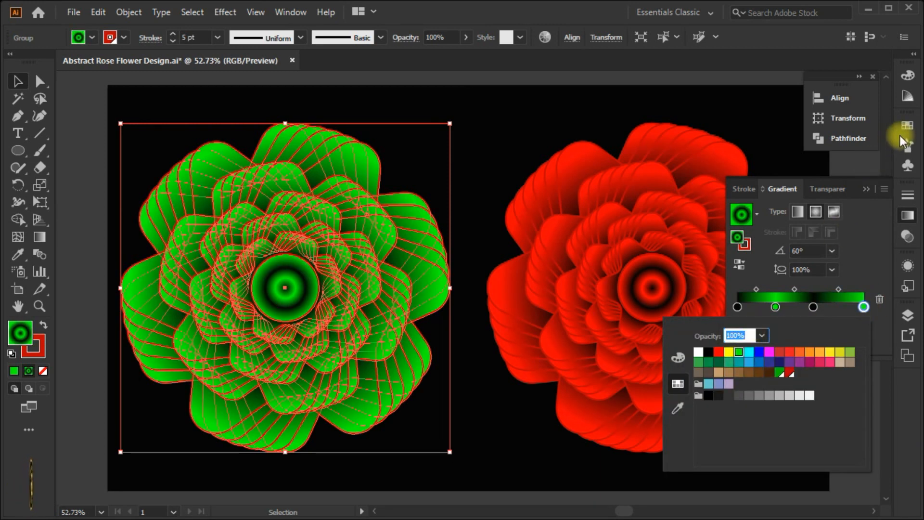
Change the left flower's stroke to the GREEN global swatch, deselect it and fit the artboard in the window.
click(907, 126)
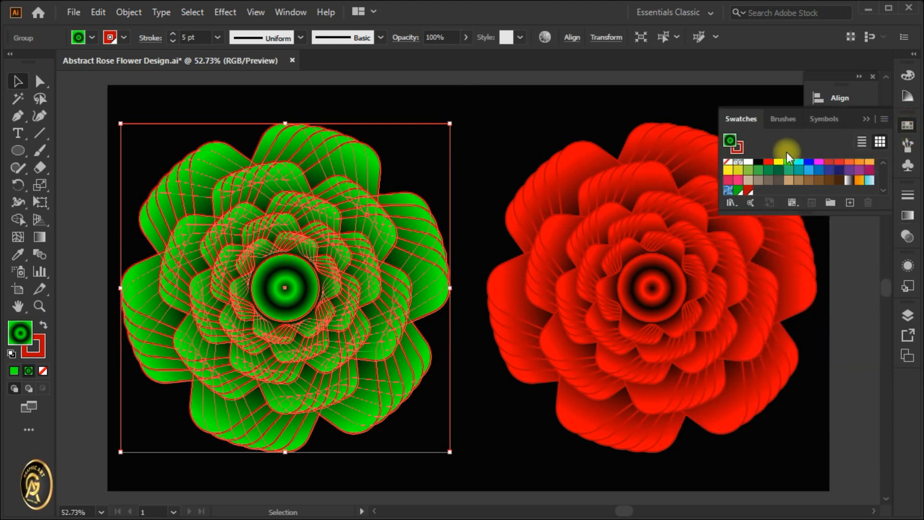
click(737, 147)
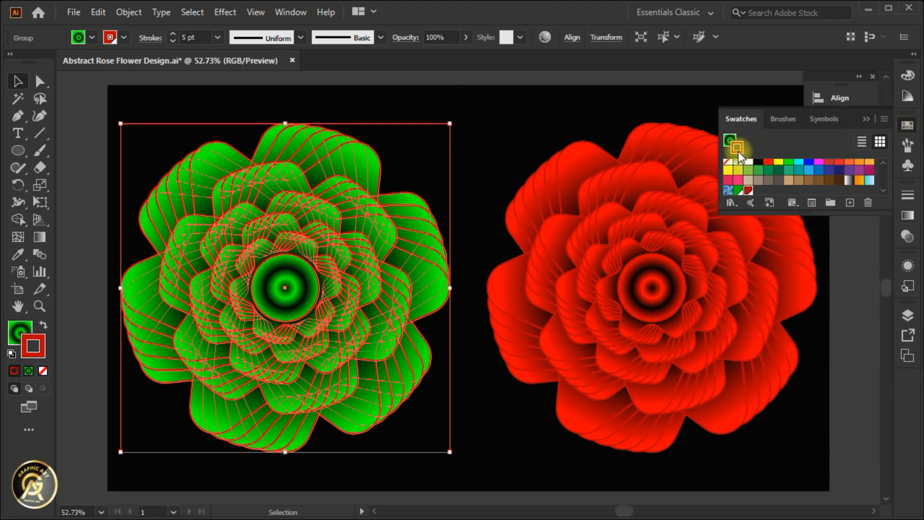
click(737, 192)
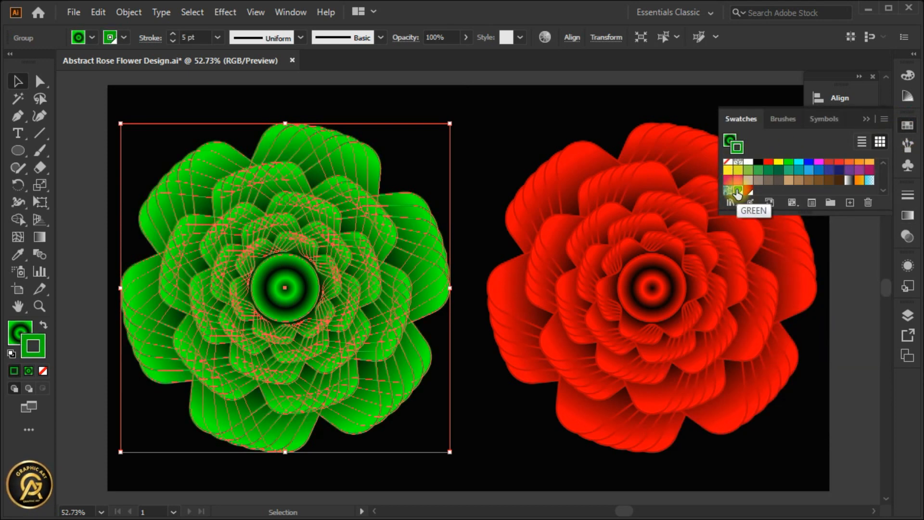
click(867, 119)
click(855, 284)
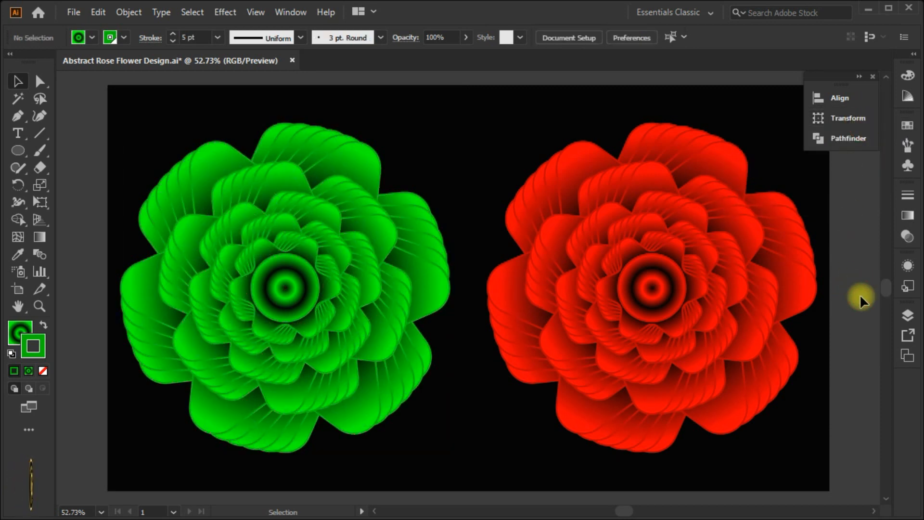
key(ctrl+0)
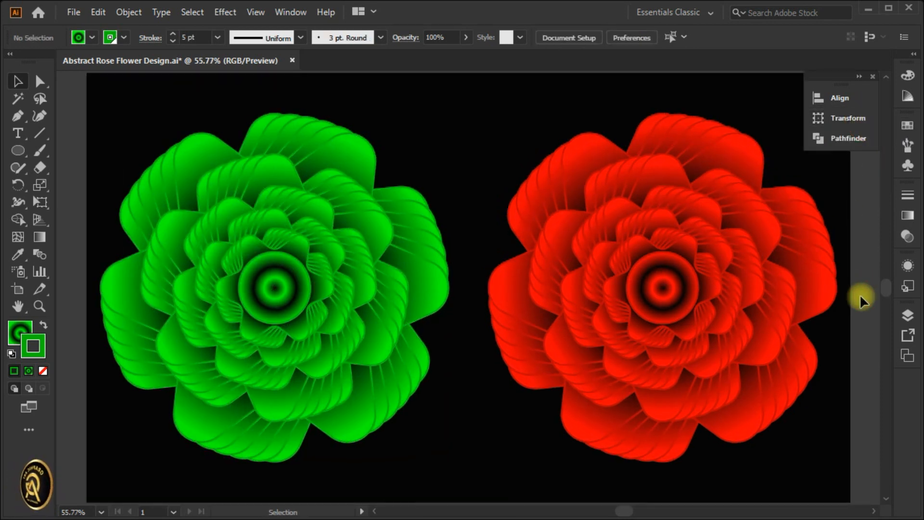